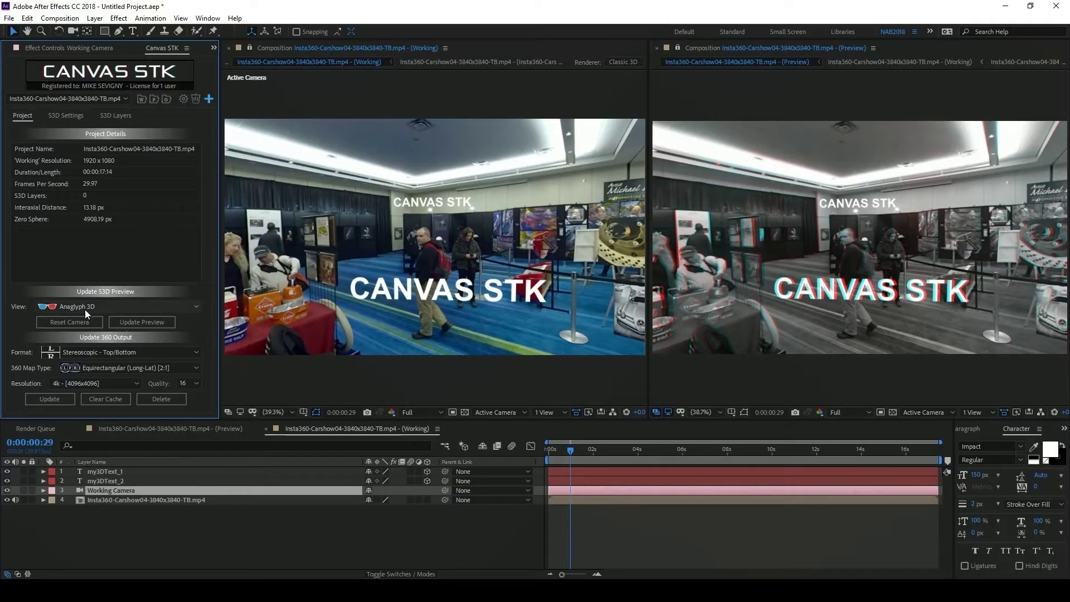
# - Open the Canvas STK View dropdown to list the stereo preview modes
pyautogui.click(176, 306)
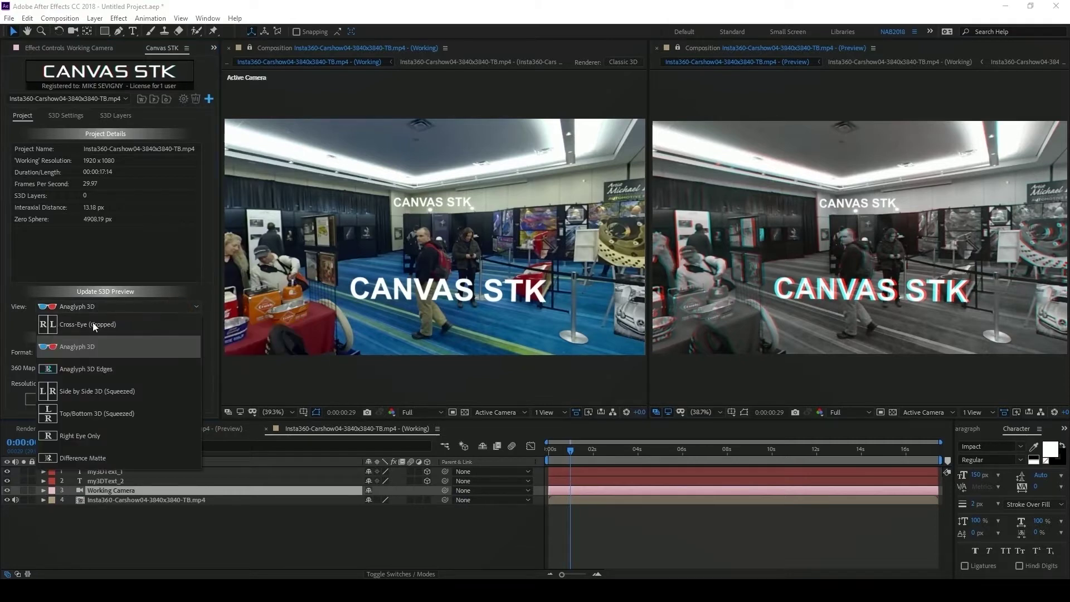
# - Switch the Canvas STK preview to Cross-Eye (Cropped), update it, and widen the Preview viewer
pyautogui.click(115, 326)
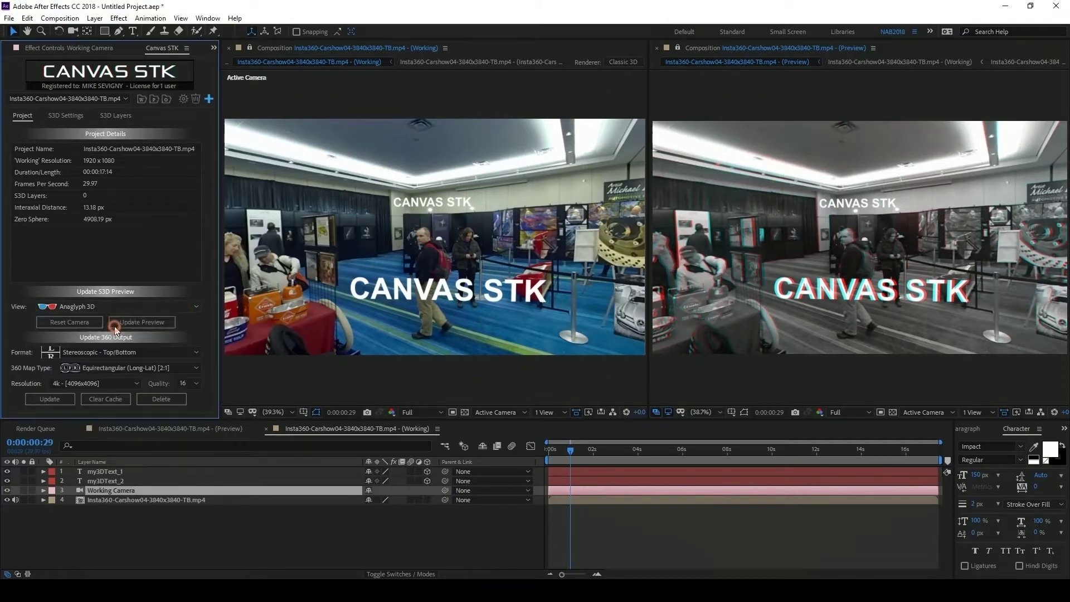
pyautogui.click(161, 322)
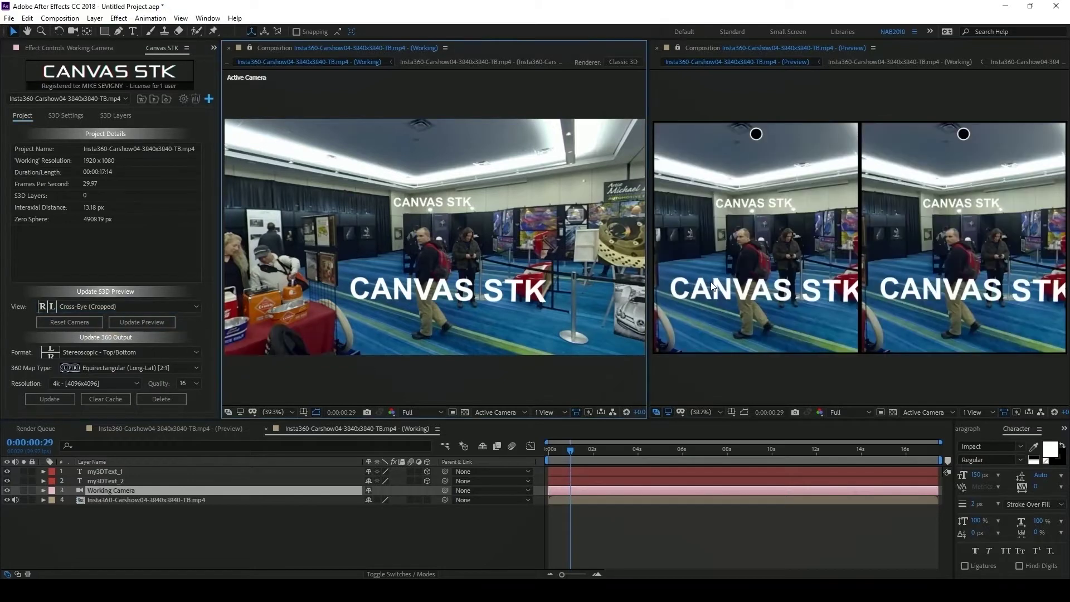
pyautogui.moveTo(647, 213); pyautogui.dragTo(452, 215)
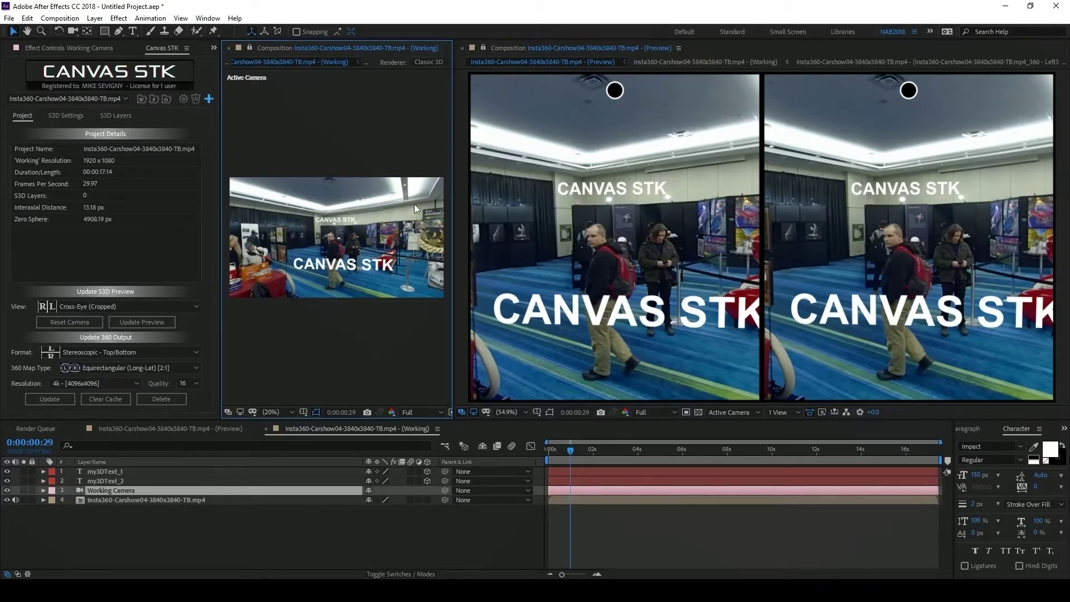
# - Set the Canvas STK View mode to Anaglyph 3D and update the preview
pyautogui.click(195, 307)
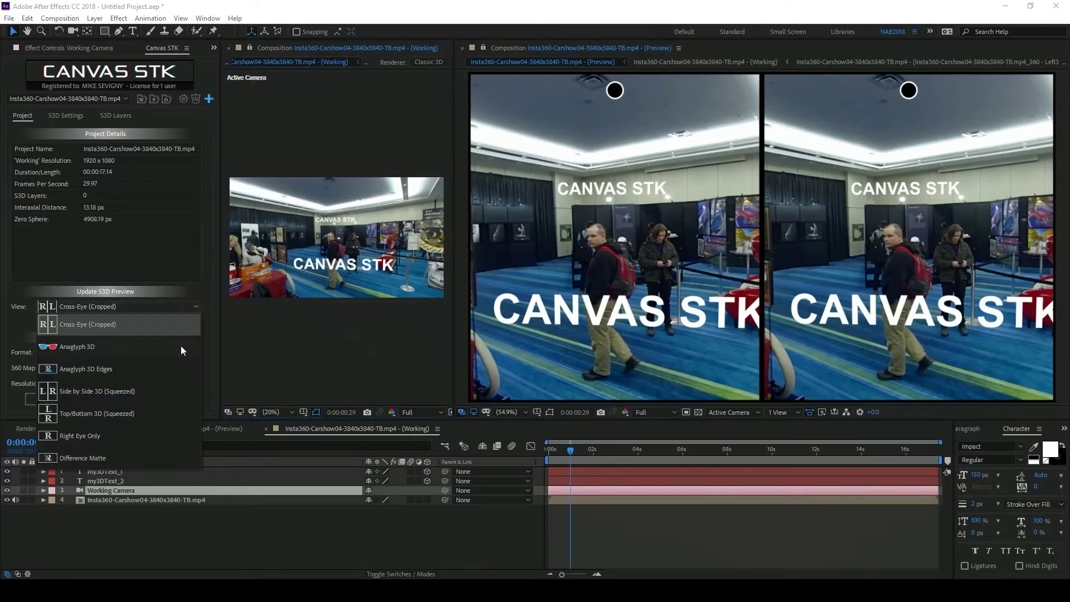
pyautogui.click(123, 346)
pyautogui.click(147, 323)
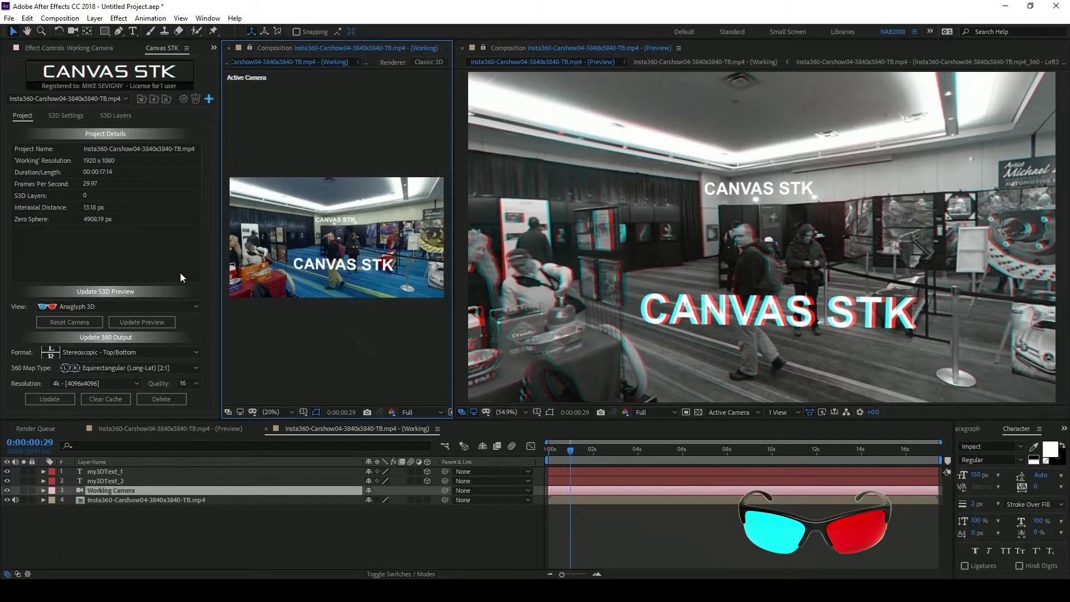
# - Set the Canvas STK View mode to Anaglyph 3D Edges and update the preview
pyautogui.click(97, 306)
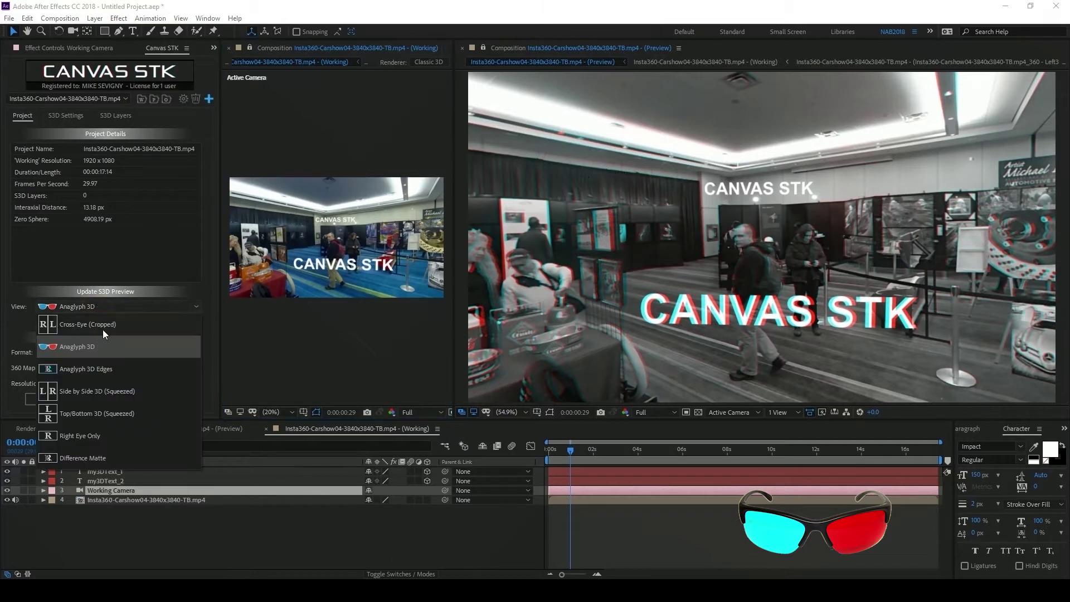
pyautogui.click(115, 371)
pyautogui.click(145, 320)
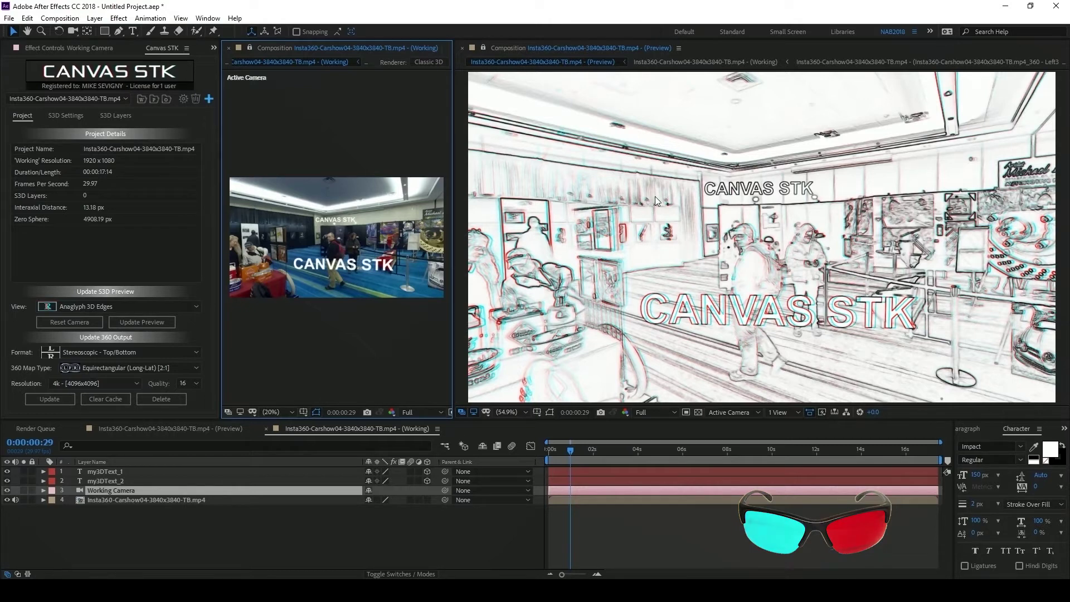
pyautogui.click(146, 307)
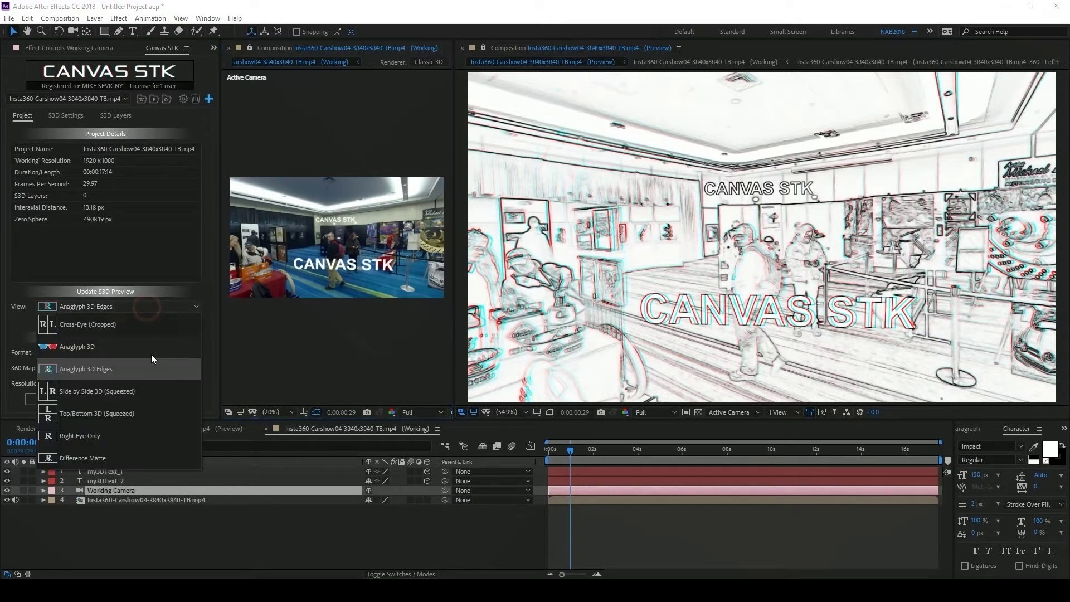
# - Switch preview to Side by Side 3D (Squeezed) and enable Mercury Transmit in Video Preview preferences
pyautogui.click(119, 392)
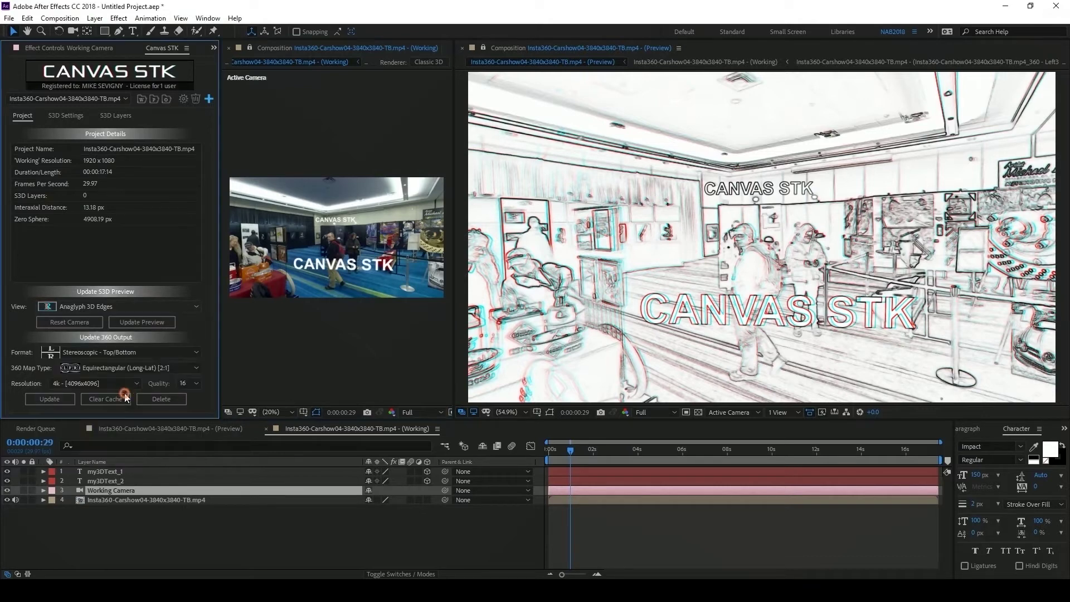
pyautogui.click(150, 322)
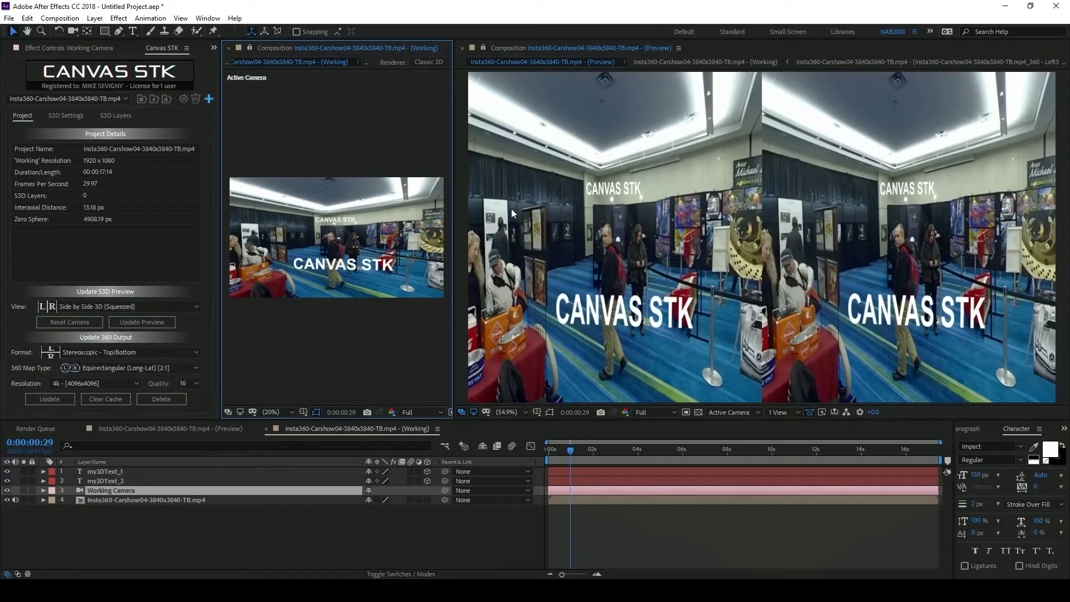
pyautogui.click(26, 18)
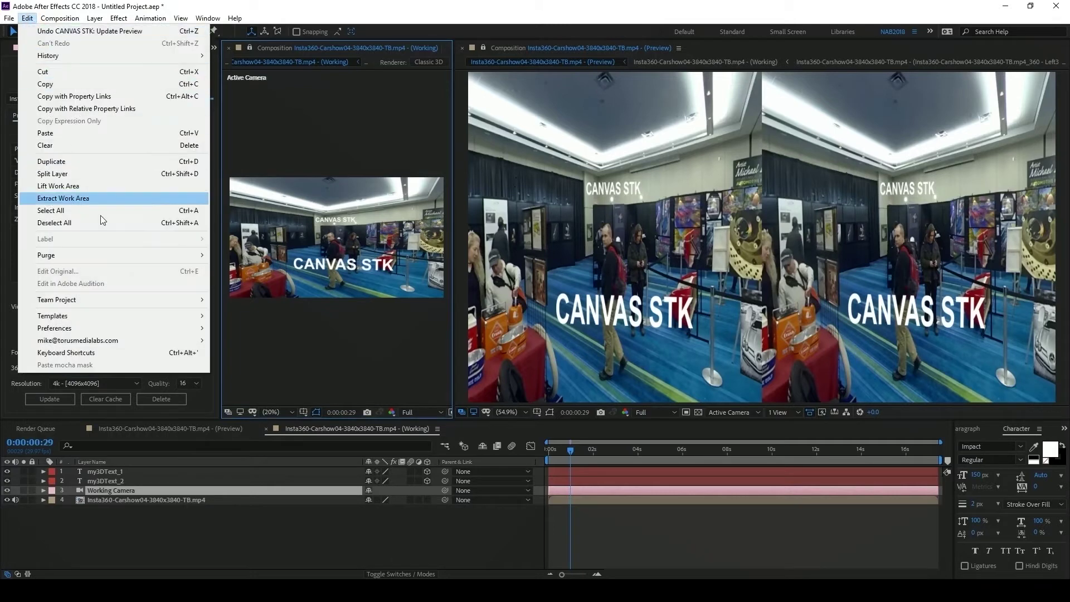
pyautogui.moveTo(159, 328)
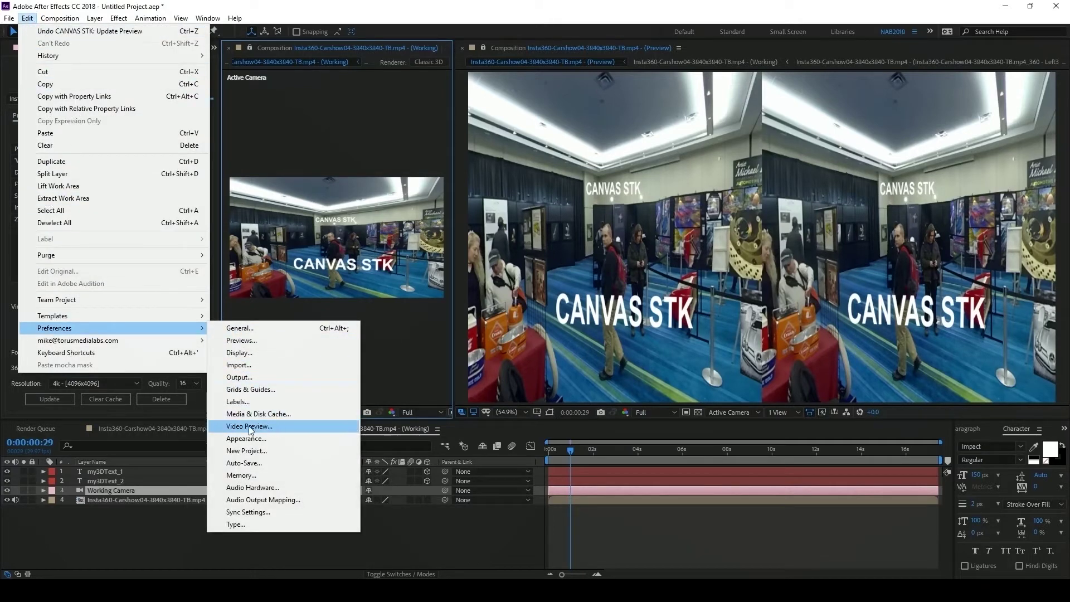
pyautogui.click(280, 428)
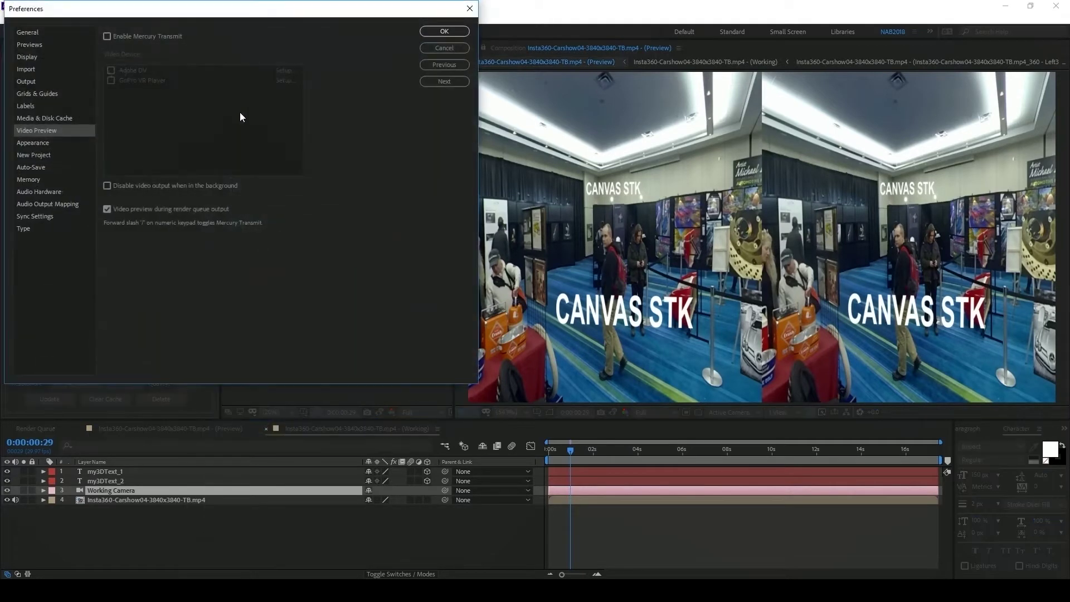
pyautogui.click(106, 37)
pyautogui.click(429, 49)
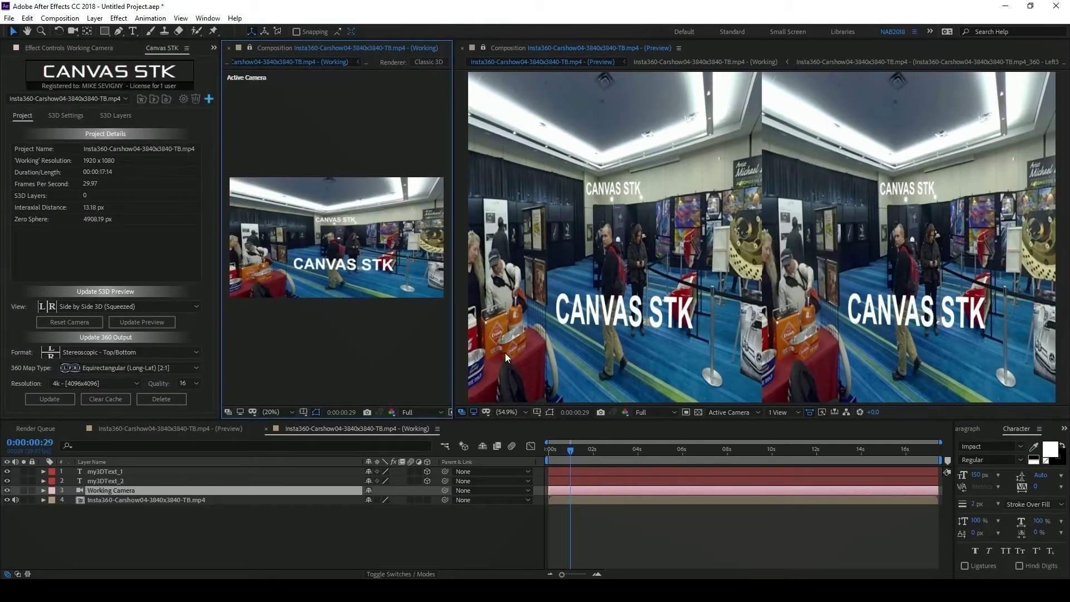
# - Make the Preview composition viewer active, enable Always Preview This View, and play it back
pyautogui.click(474, 412)
pyautogui.click(398, 118)
pyautogui.click(527, 111)
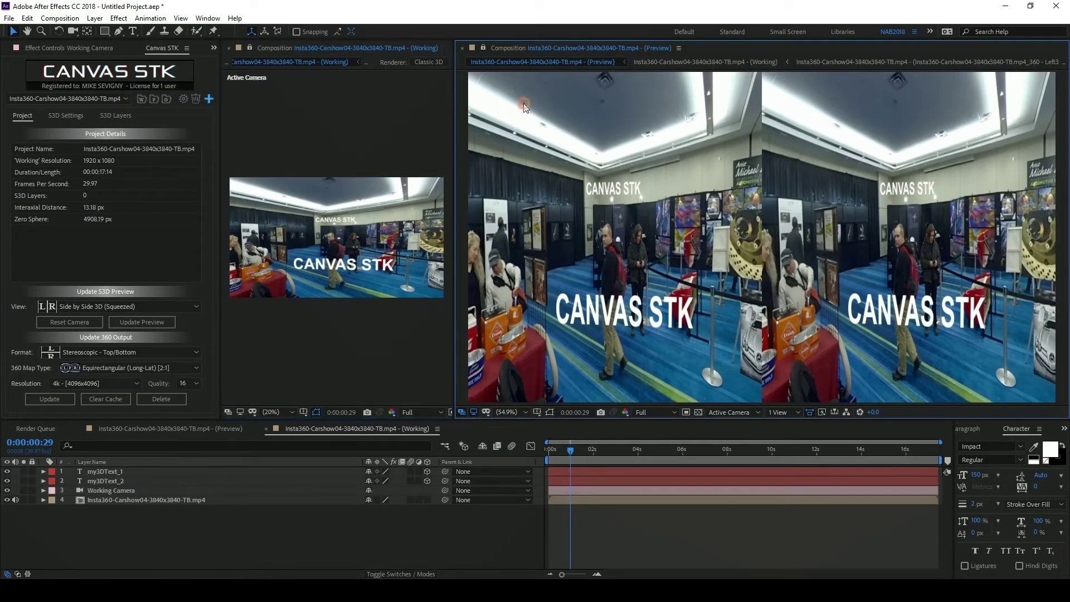
pyautogui.click(395, 114)
pyautogui.click(528, 113)
pyautogui.click(399, 119)
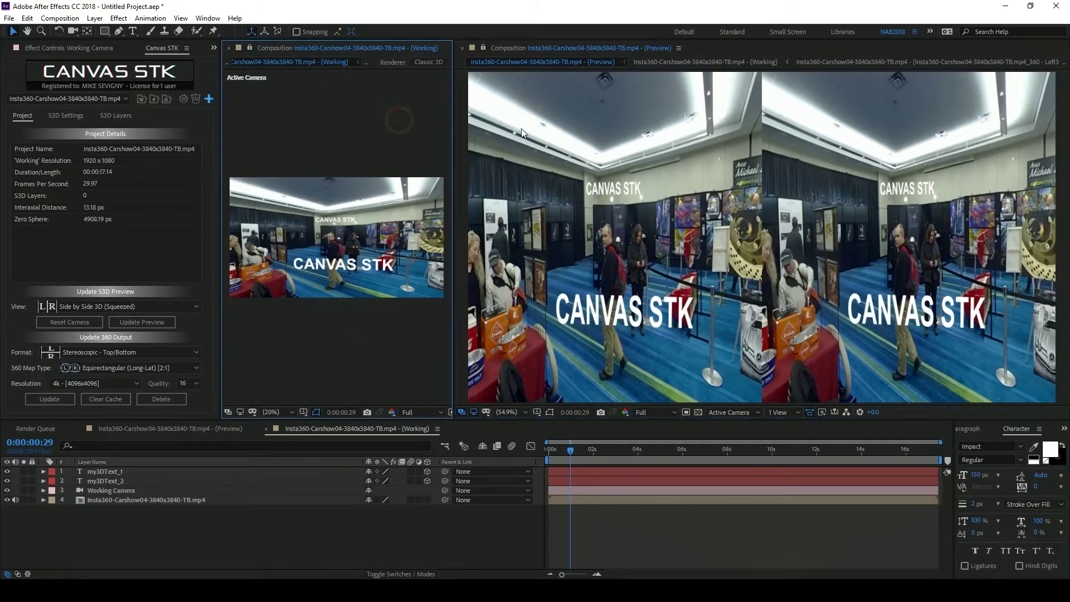
pyautogui.click(521, 127)
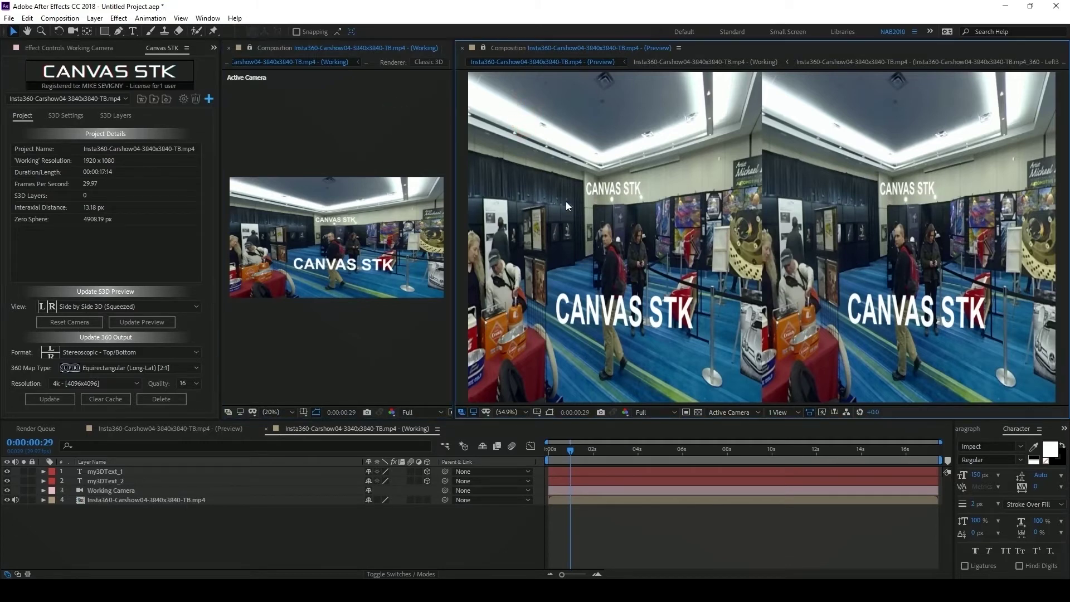
pyautogui.click(462, 411)
pyautogui.click(471, 517)
pyautogui.press('space')
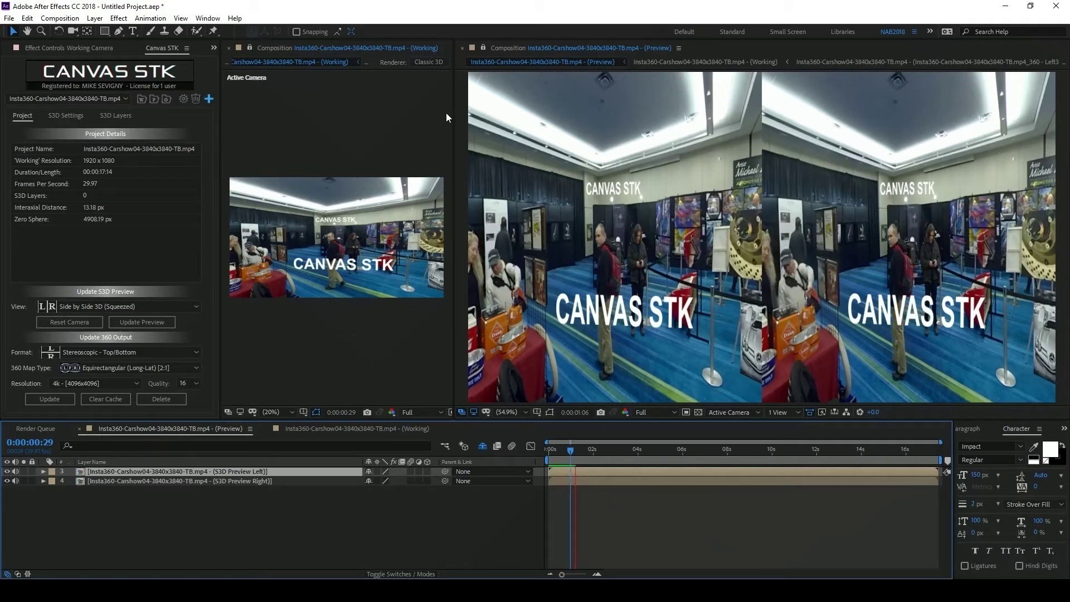
# - Set the Canvas STK View to Top/Bottom 3D (Squeezed) and update the preview
pyautogui.click(157, 307)
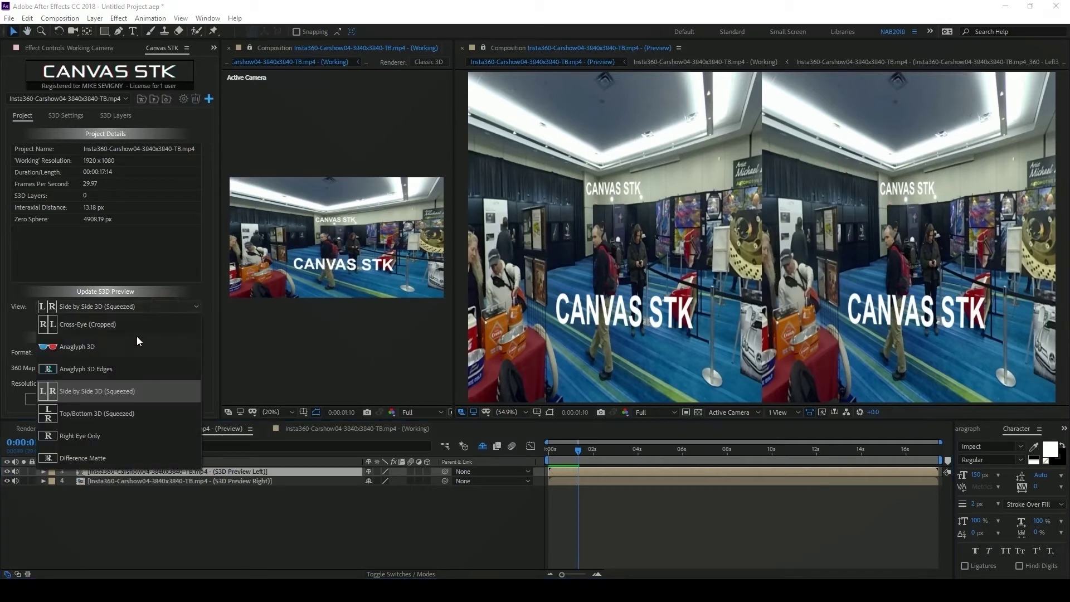
pyautogui.click(126, 417)
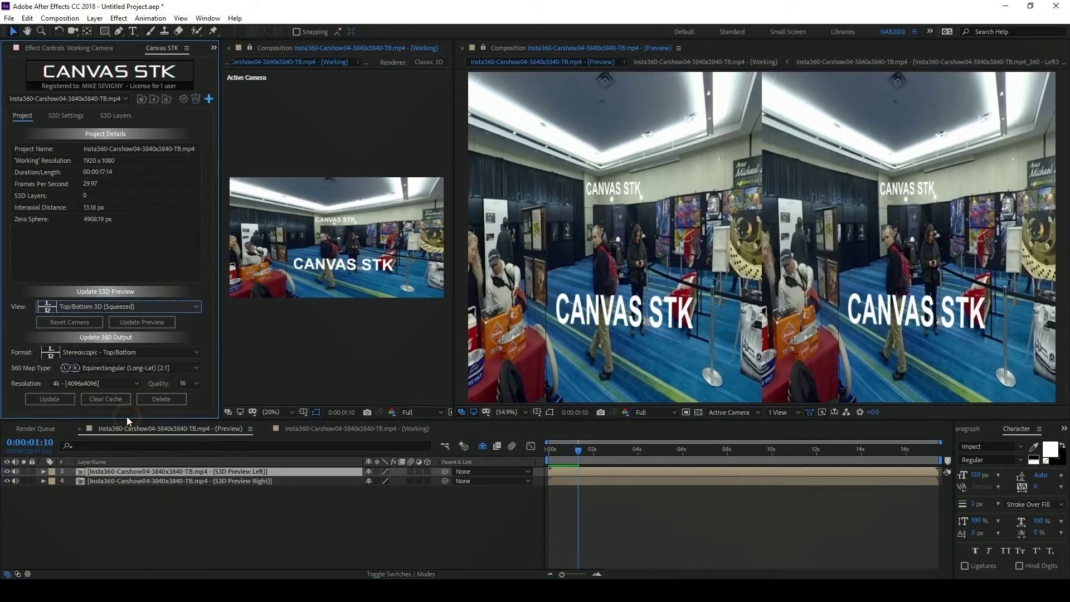
pyautogui.click(148, 324)
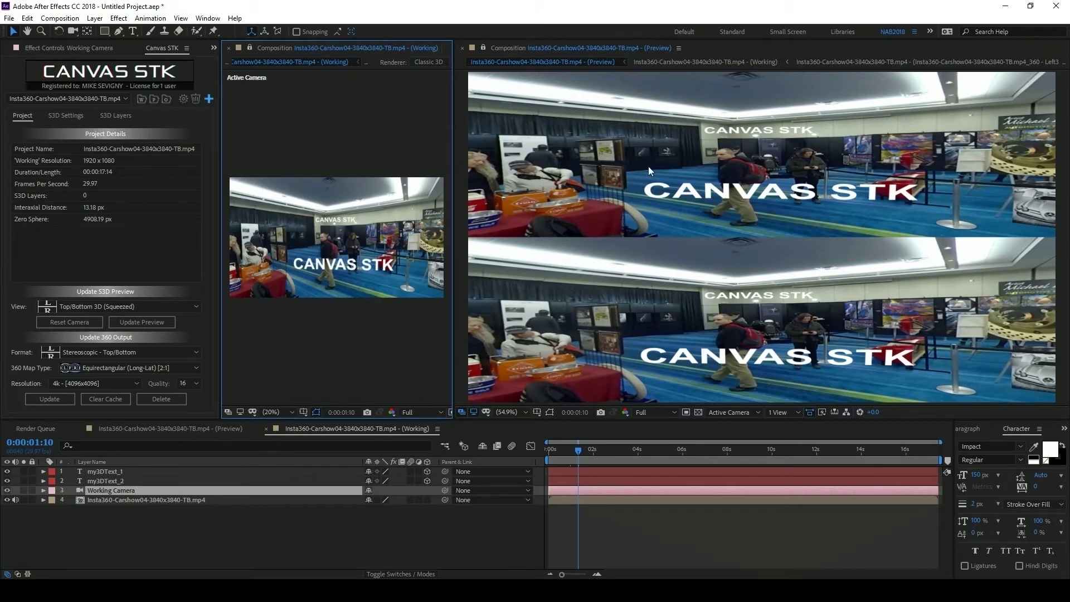
# - Show Right Eye Only in the preview and resize the two composition viewers to similar widths
pyautogui.click(177, 305)
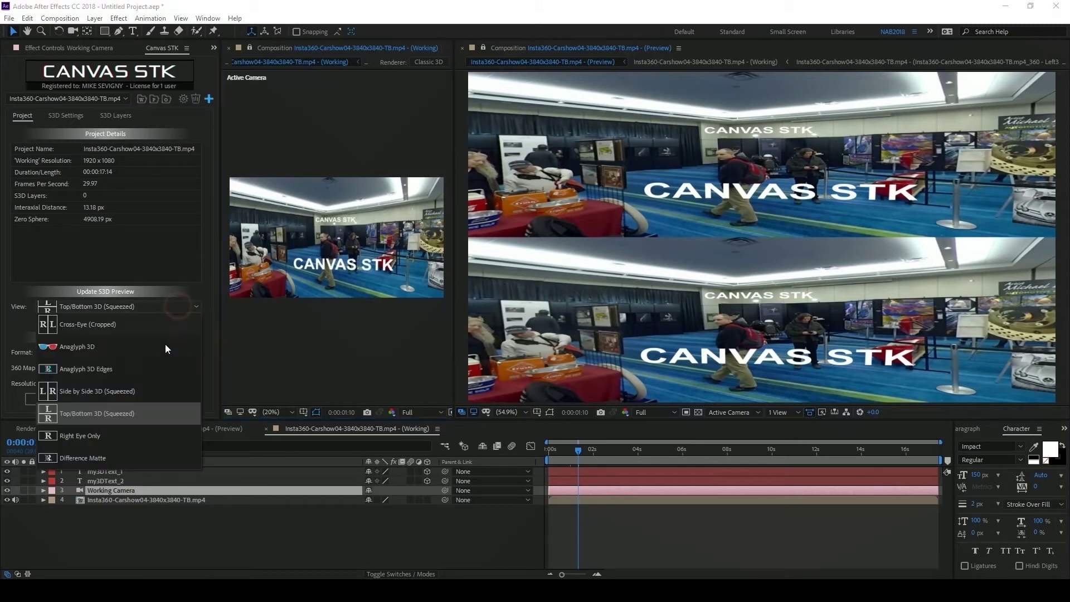
pyautogui.click(100, 437)
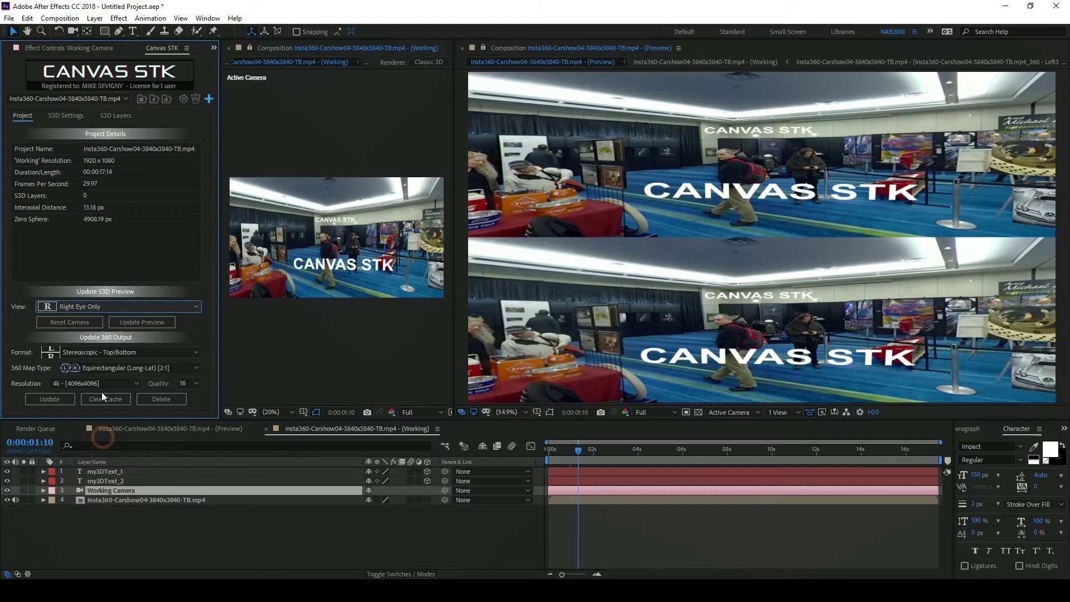
pyautogui.click(167, 323)
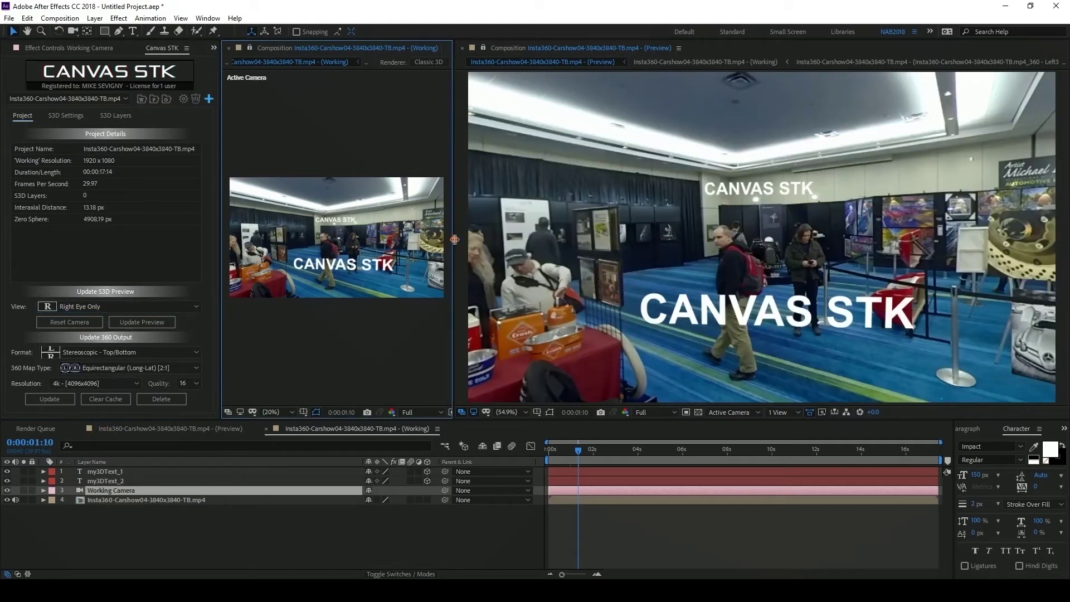
pyautogui.moveTo(455, 240); pyautogui.dragTo(647, 231)
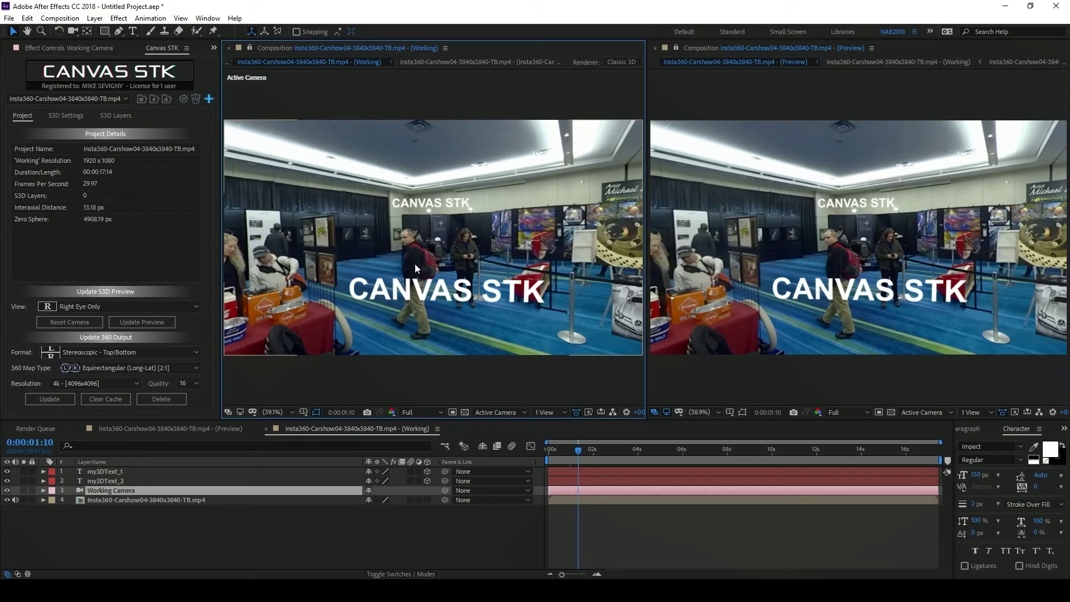
pyautogui.click(134, 302)
# - Switch the preview to Difference Matte and enlarge the Preview viewer over the Working viewer
pyautogui.click(148, 462)
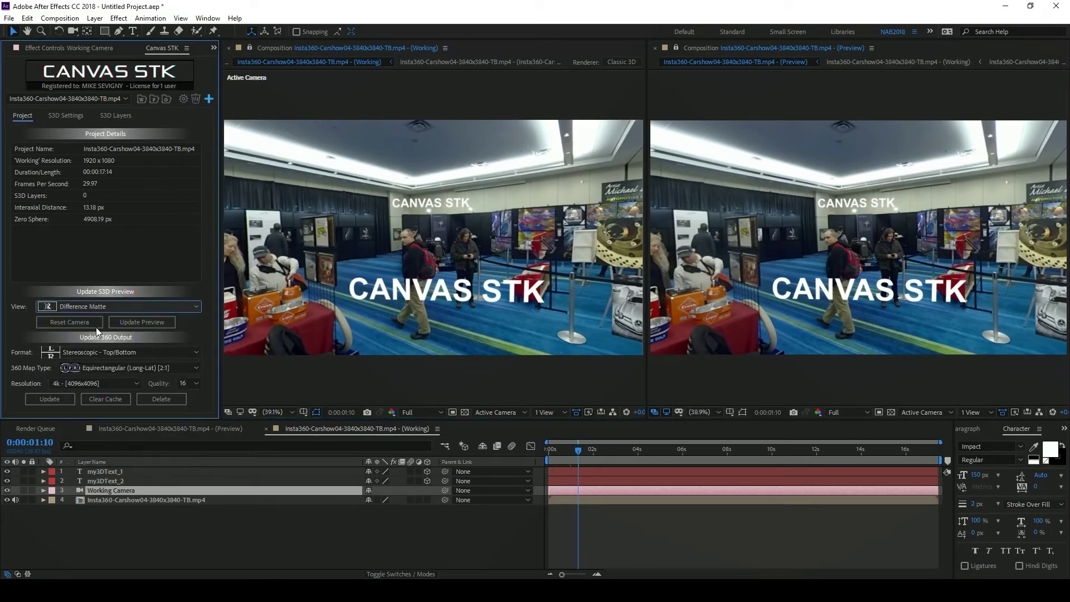
pyautogui.click(142, 322)
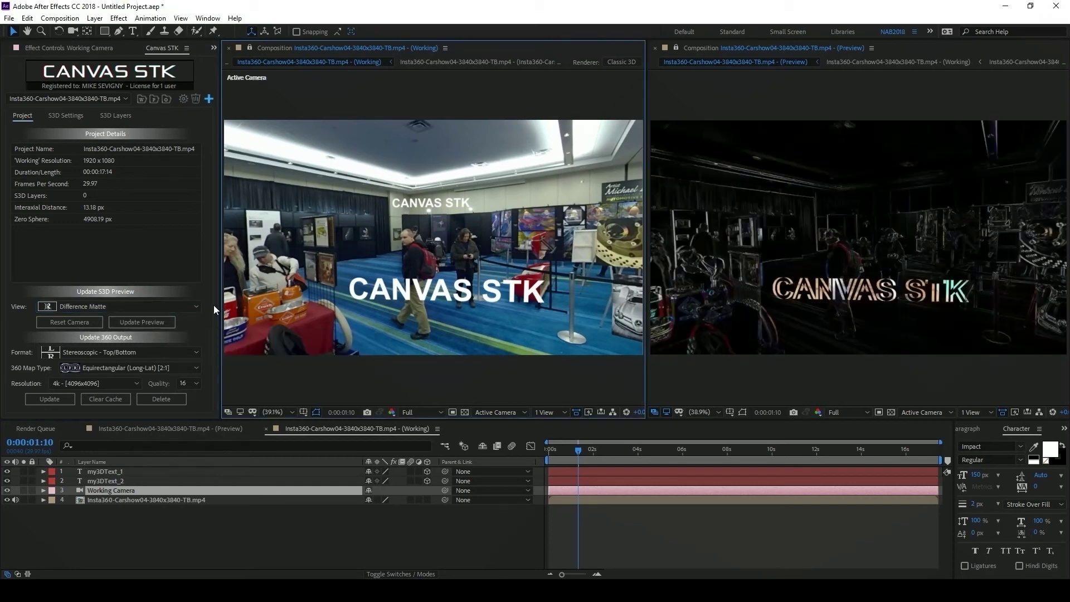
pyautogui.moveTo(647, 196); pyautogui.dragTo(505, 189)
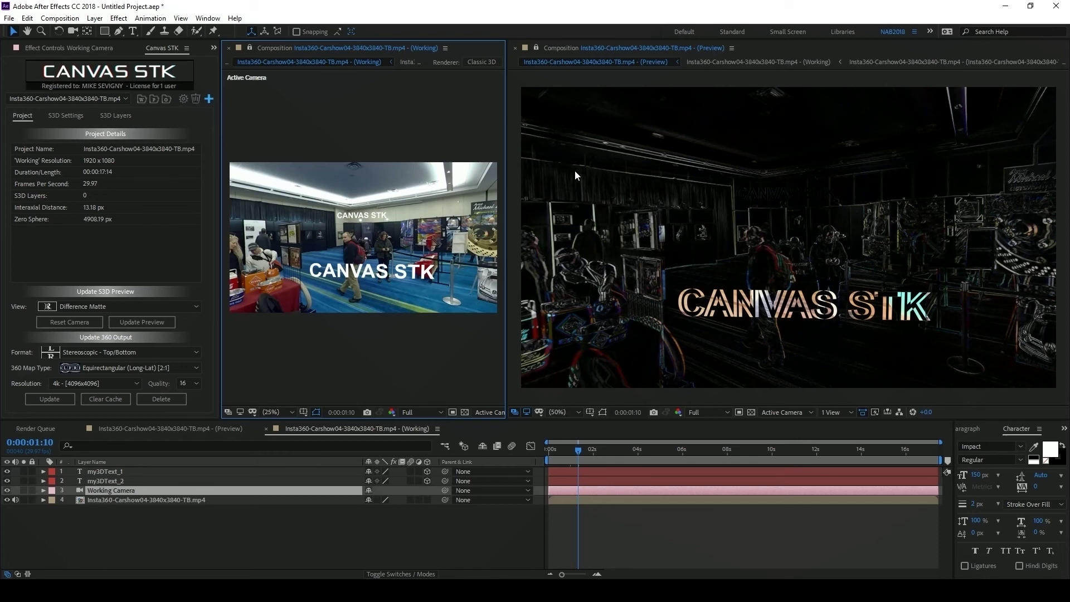
pyautogui.click(162, 306)
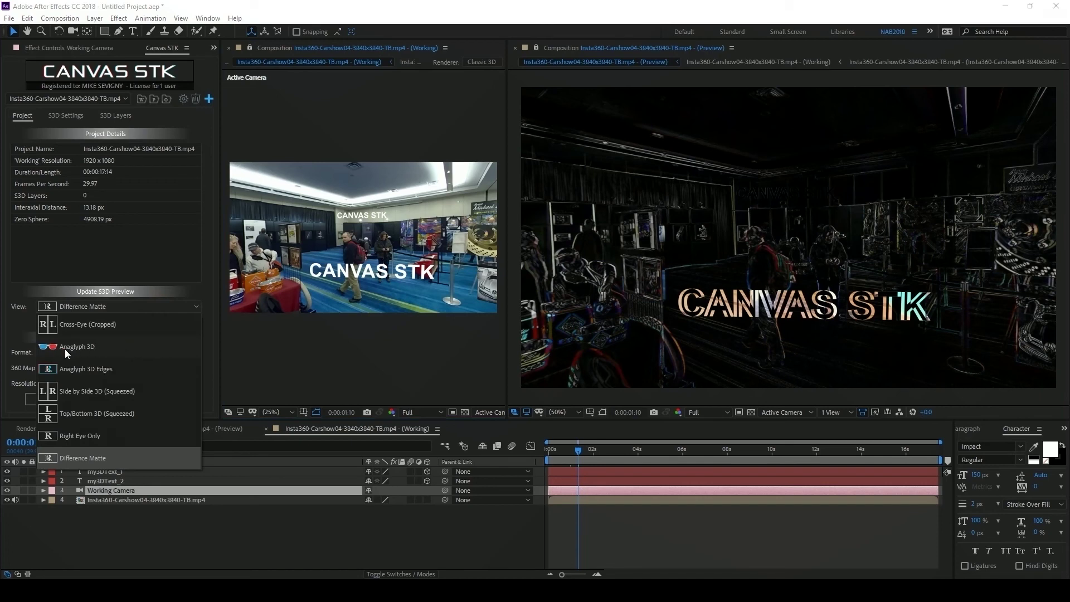
# - Return the Canvas STK View to Anaglyph 3D, re-render it, and reopen the mode list
pyautogui.click(145, 347)
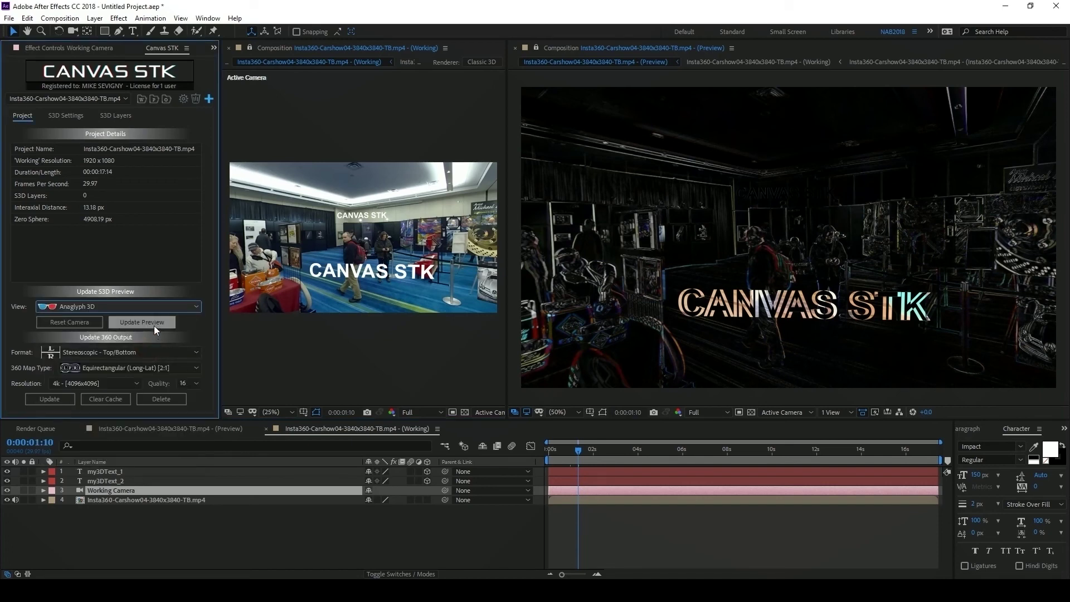
pyautogui.click(153, 323)
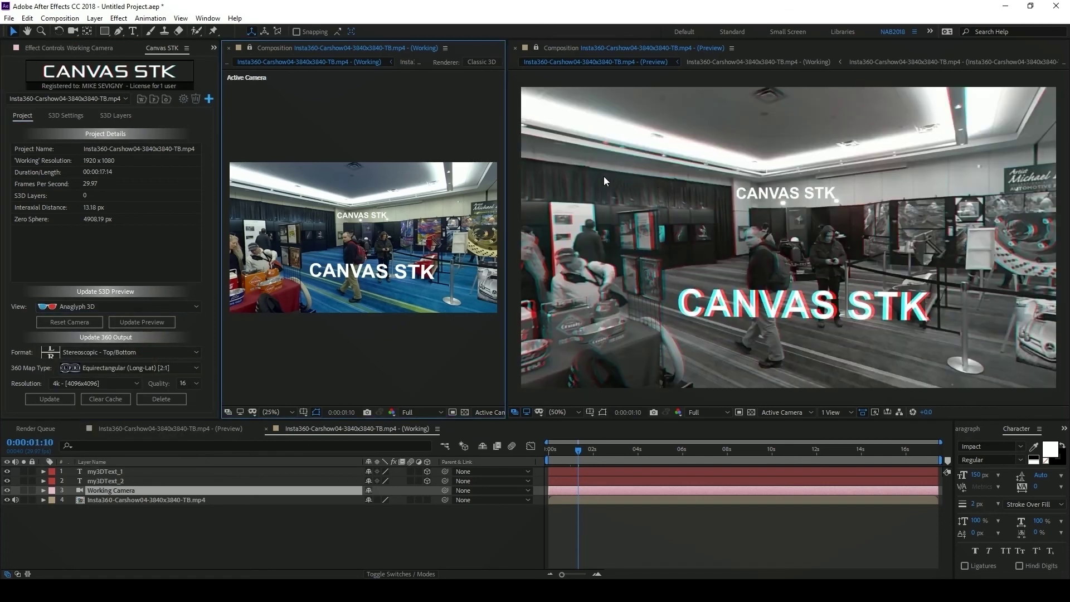
pyautogui.click(165, 307)
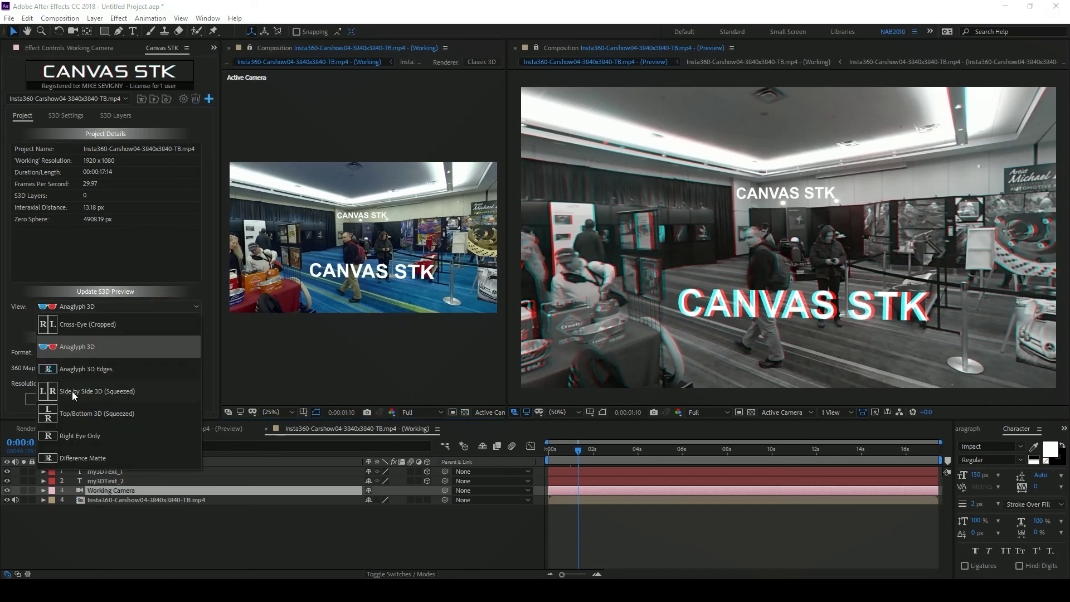